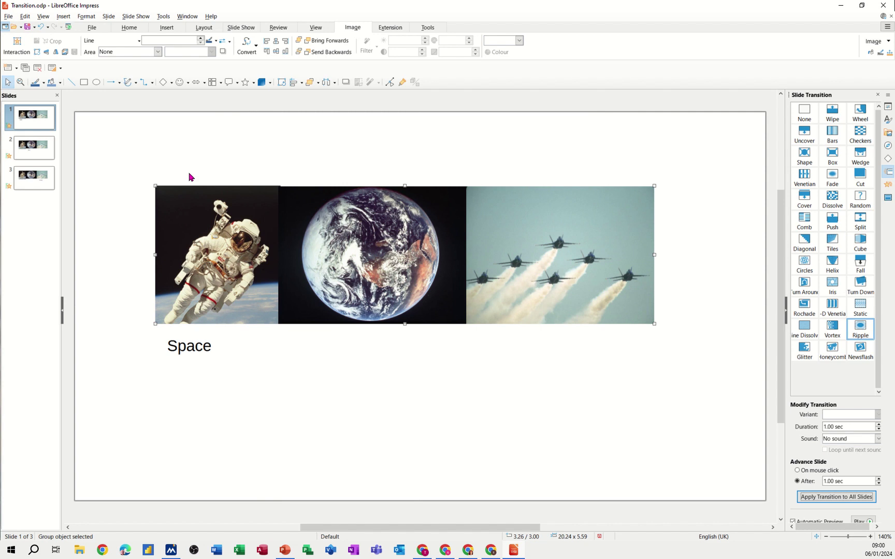
pyautogui.click(231, 30)
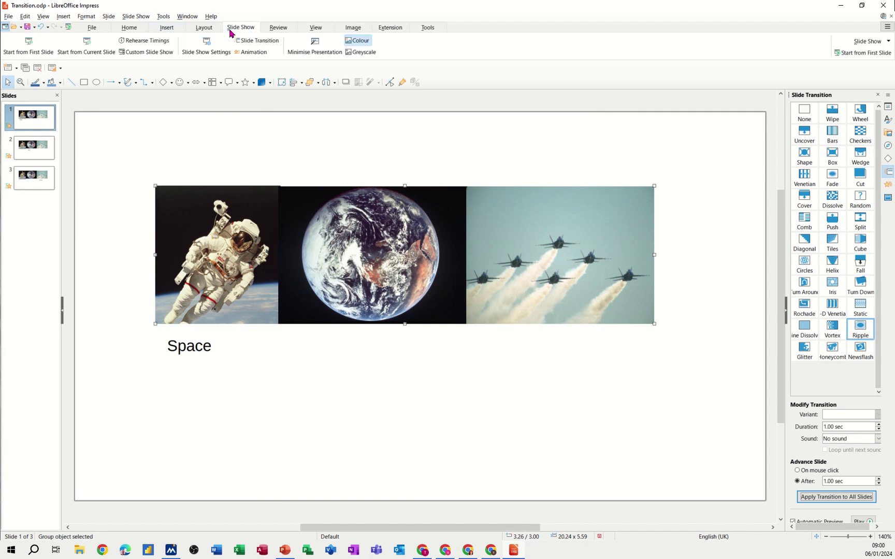
pyautogui.click(27, 46)
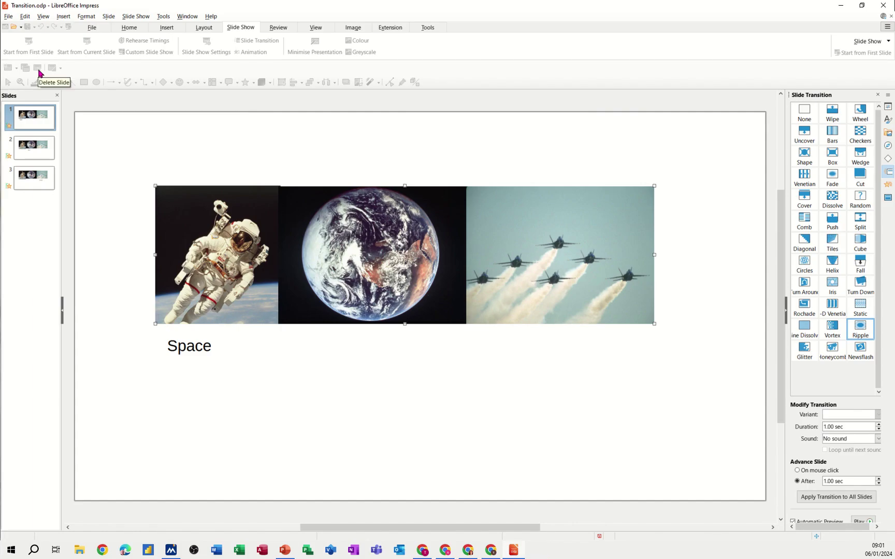
# Delete slides 3 and 2 so only slide 1 remains
pyautogui.click(24, 179)
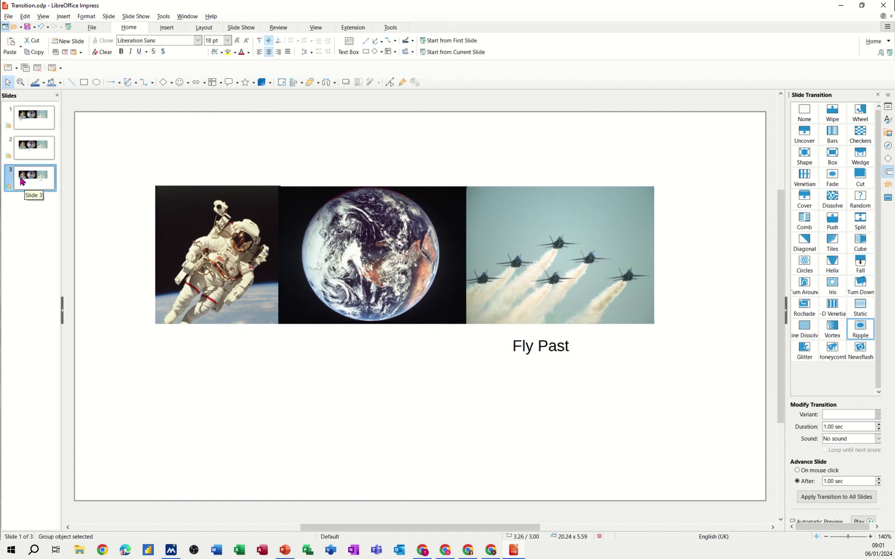
pyautogui.press('Delete')
pyautogui.press('Delete')
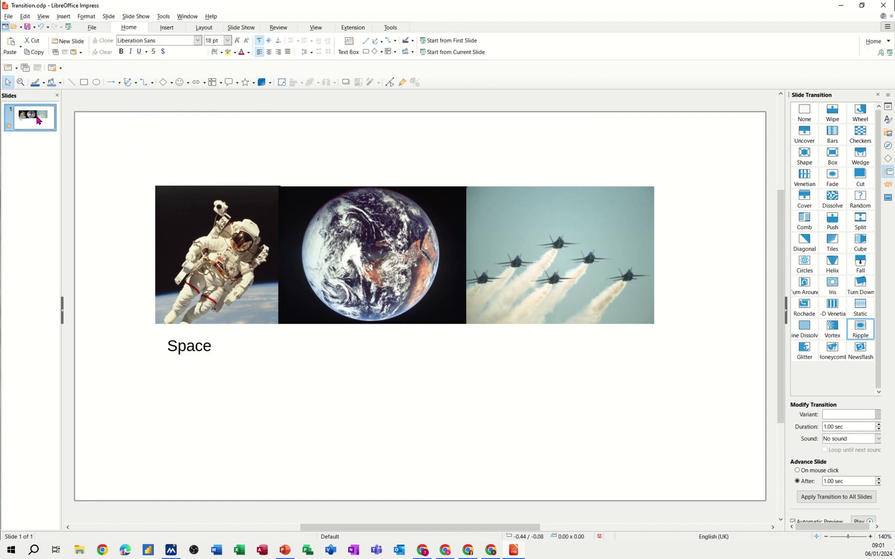
pyautogui.click(226, 261)
# Remove the three-photo group and the Space caption from slide 1
pyautogui.press('Delete')
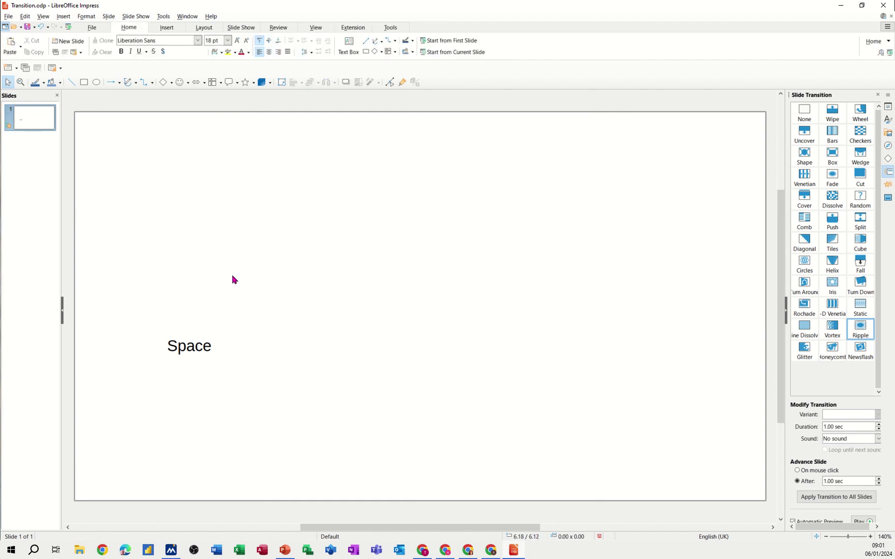
pyautogui.click(201, 343)
pyautogui.press('Delete')
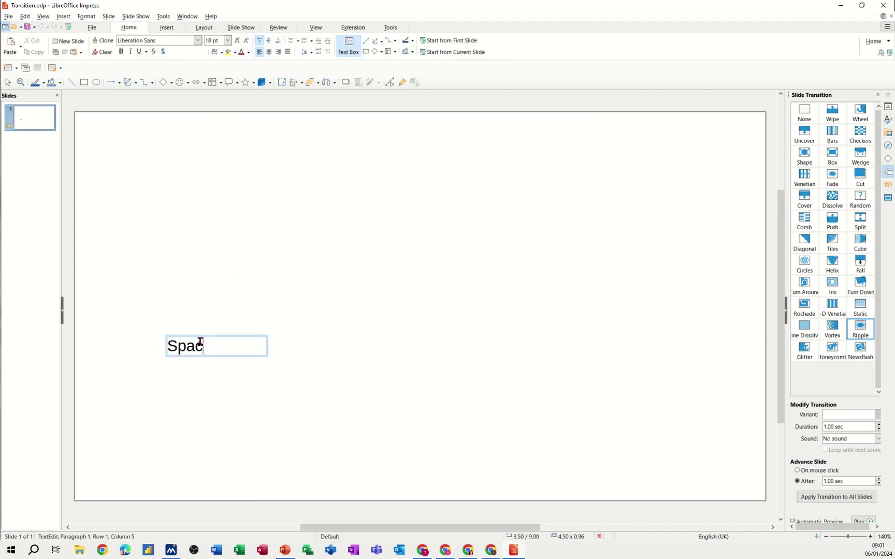
pyautogui.click(219, 335)
pyautogui.press('Delete')
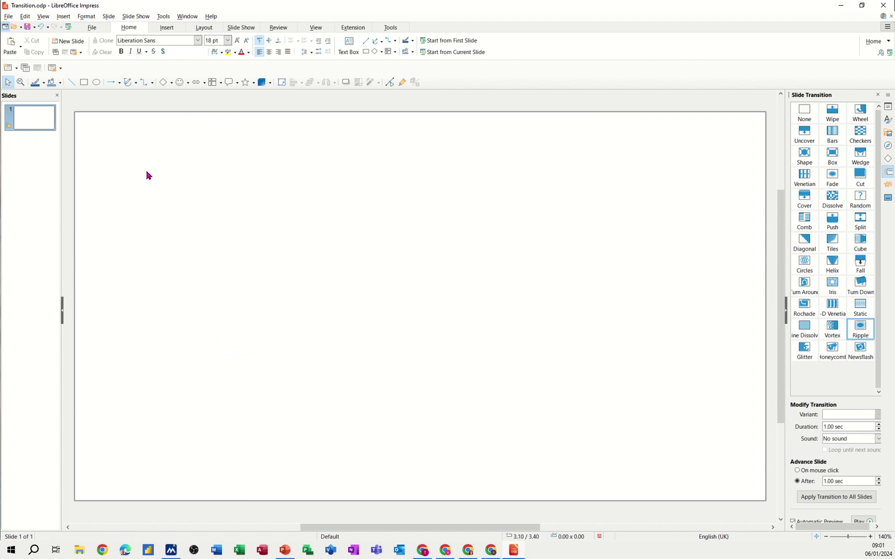
# Insert the astronaut photo and move it toward the slide's left side
pyautogui.click(64, 19)
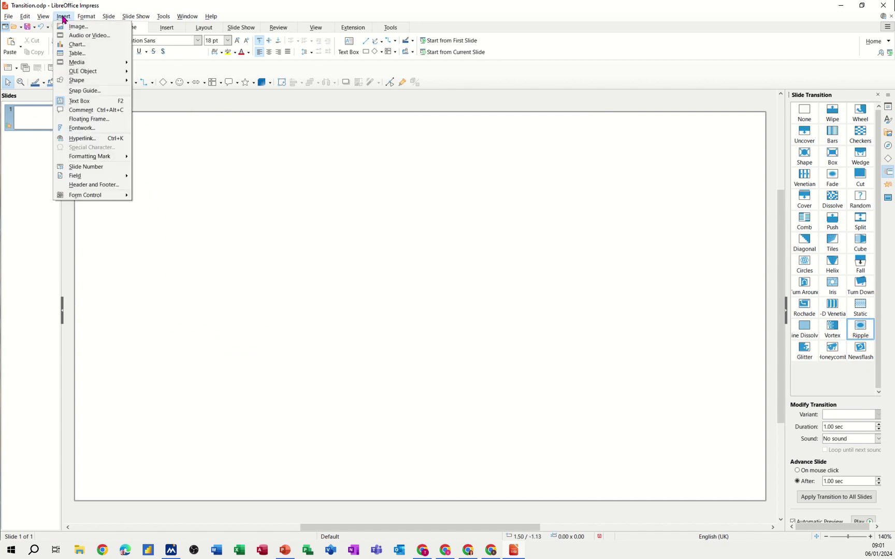
pyautogui.click(76, 26)
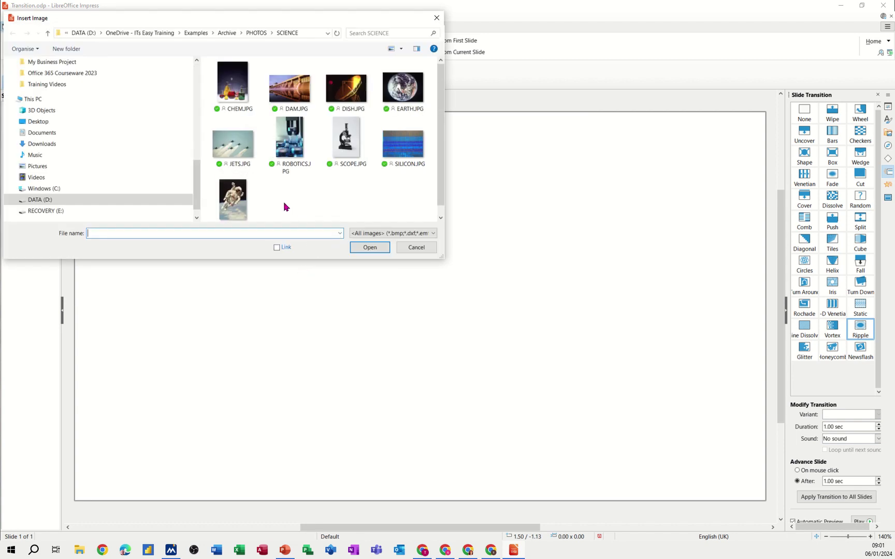
pyautogui.doubleClick(234, 202)
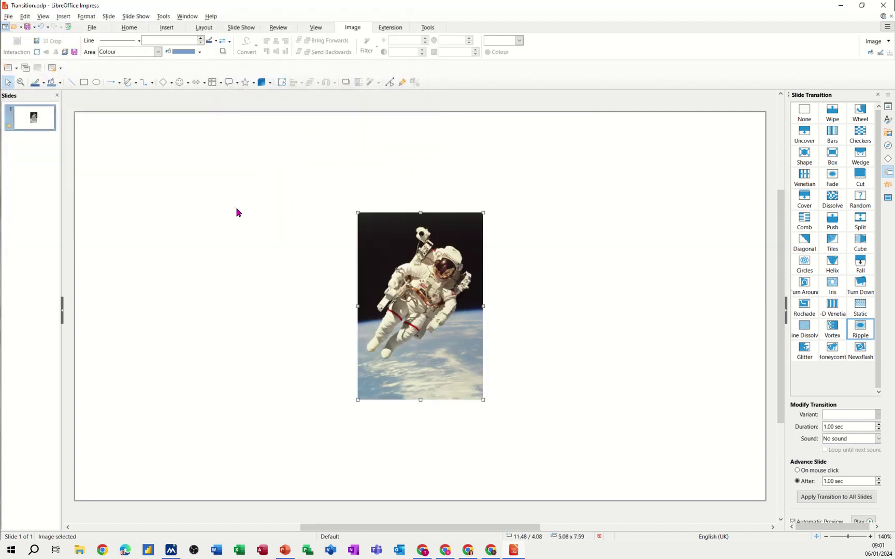
pyautogui.moveTo(384, 286); pyautogui.dragTo(185, 258)
pyautogui.click(345, 260)
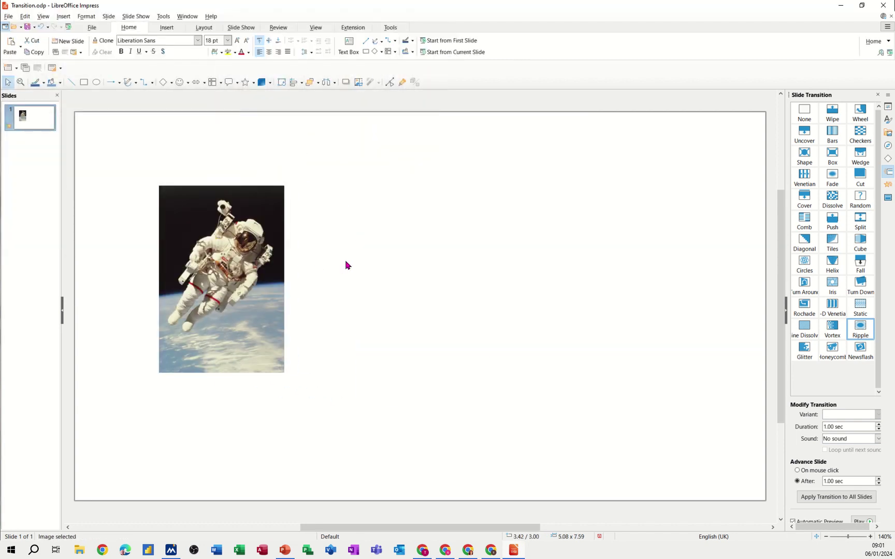
# Insert the EARTH.JPG photo beside the astronaut
pyautogui.click(63, 16)
pyautogui.click(73, 27)
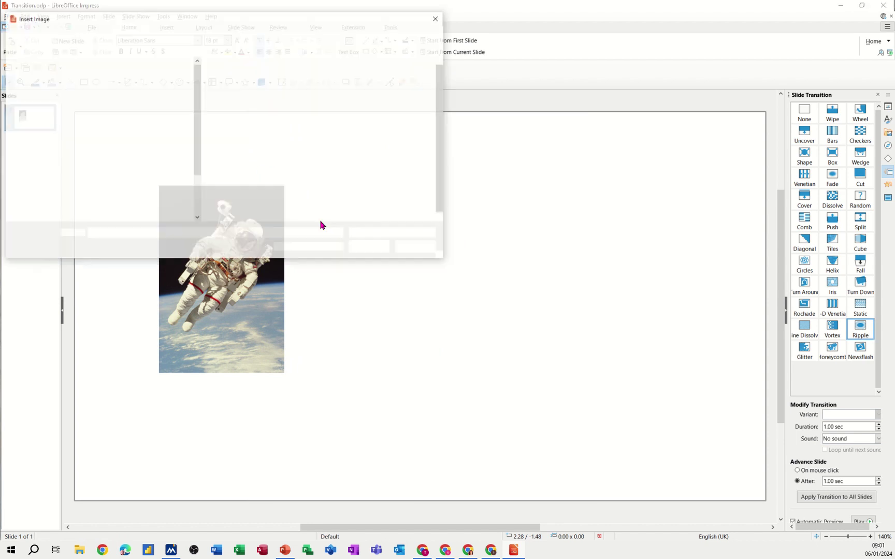
pyautogui.doubleClick(403, 87)
pyautogui.click(412, 212)
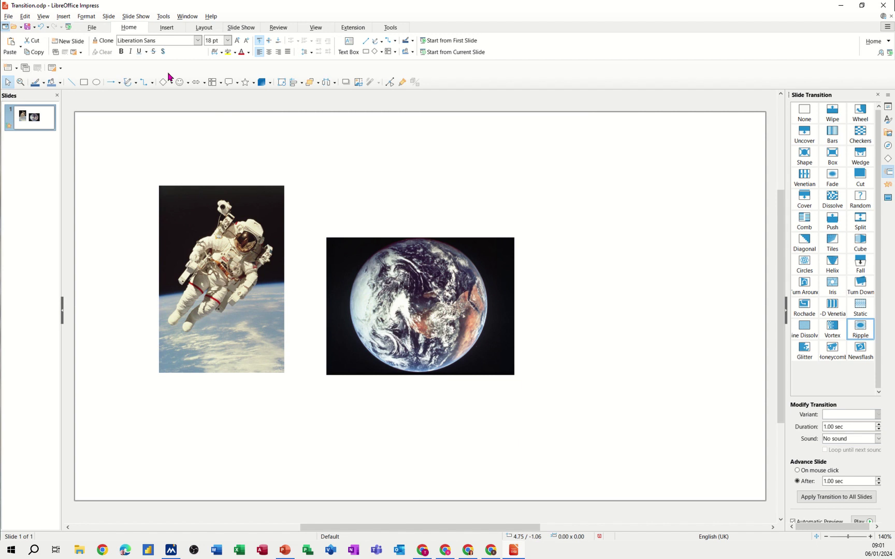
# Insert the JETS.JPG photo and move it right, clear of the Earth photo
pyautogui.click(62, 17)
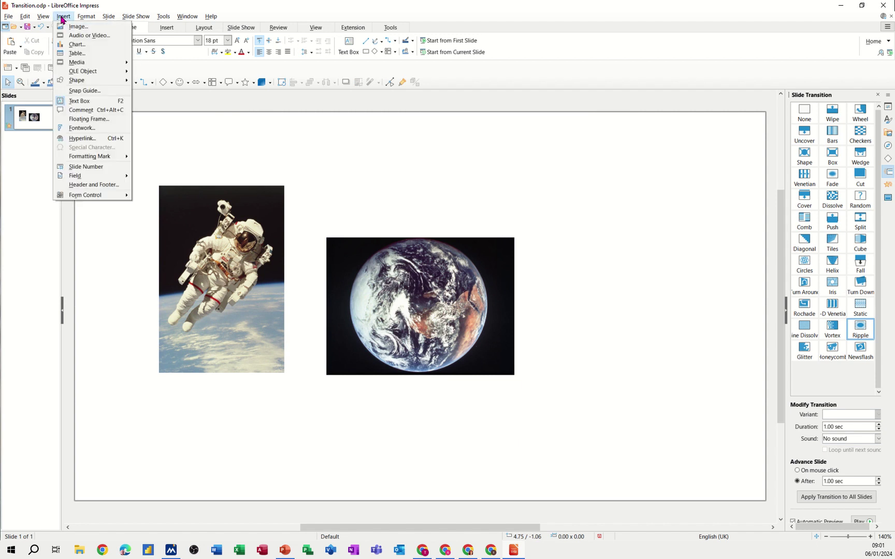
pyautogui.click(73, 26)
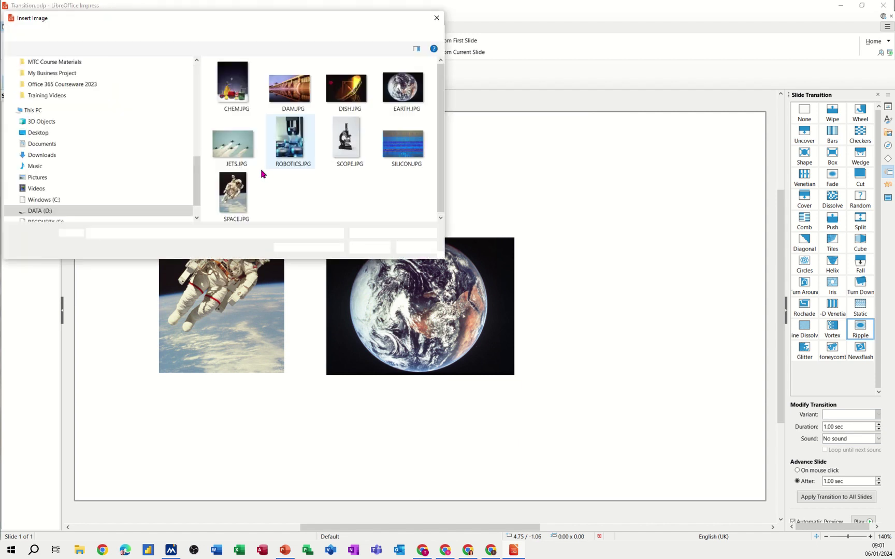
pyautogui.doubleClick(234, 146)
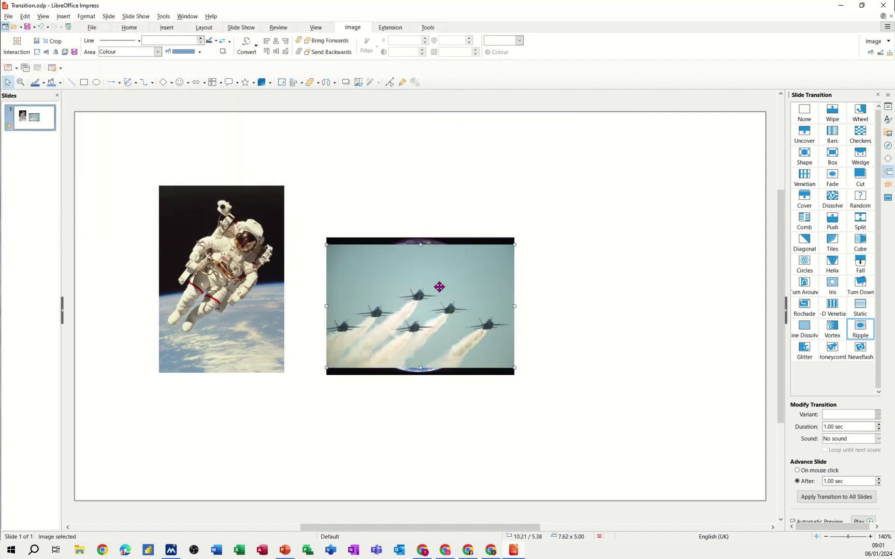
pyautogui.moveTo(440, 287); pyautogui.dragTo(380, 225)
# Crop the bottom of the astronaut photo and adjust its height
pyautogui.click(223, 355)
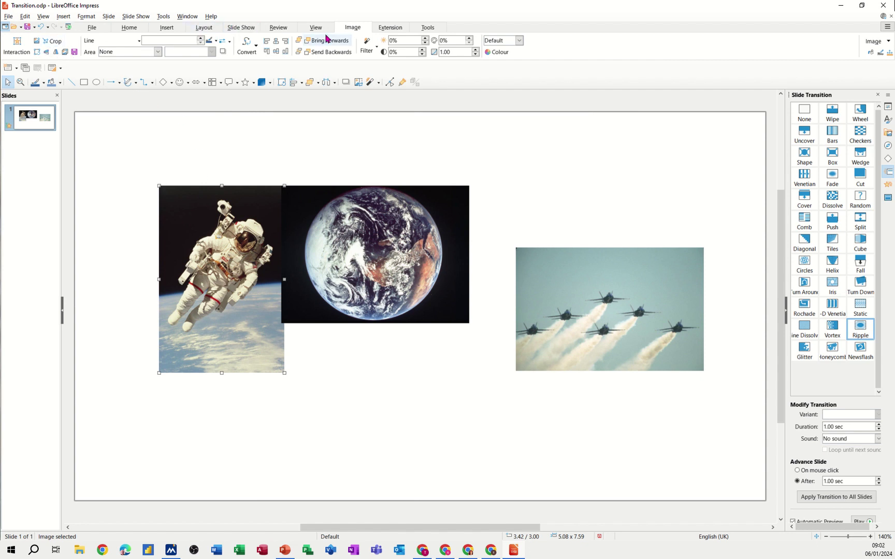
pyautogui.click(48, 44)
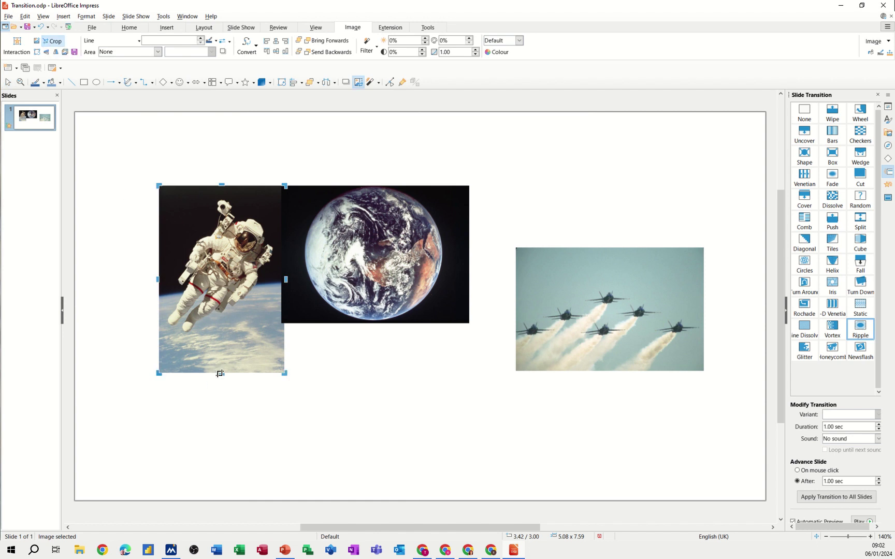
pyautogui.moveTo(220, 373); pyautogui.dragTo(228, 325)
pyautogui.click(291, 339)
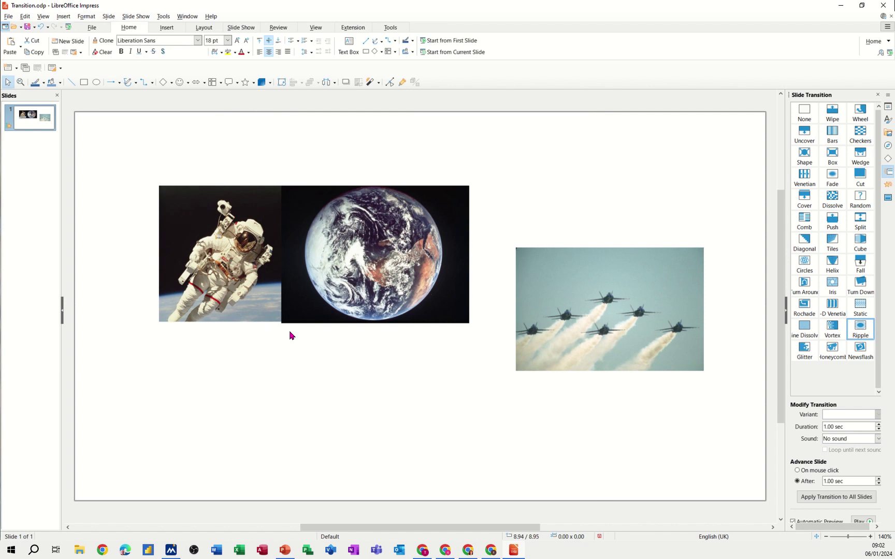
pyautogui.click(249, 315)
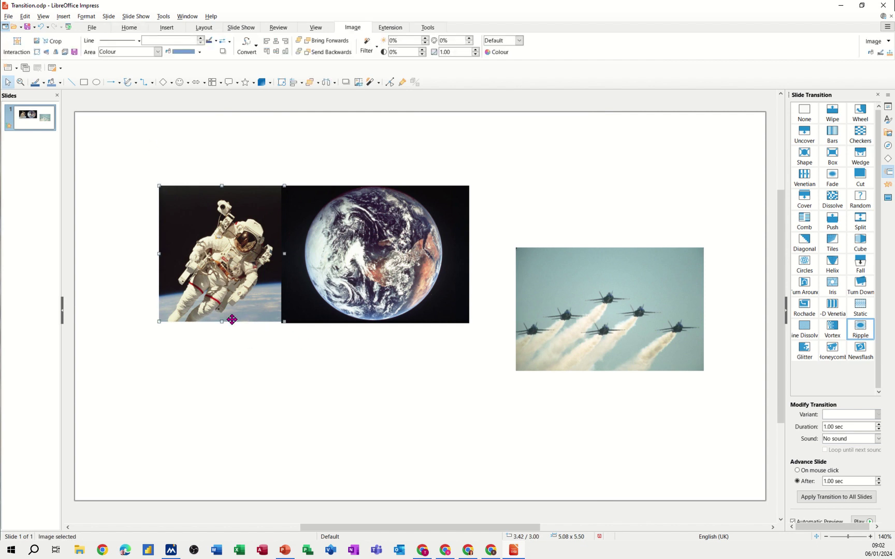
pyautogui.click(224, 325)
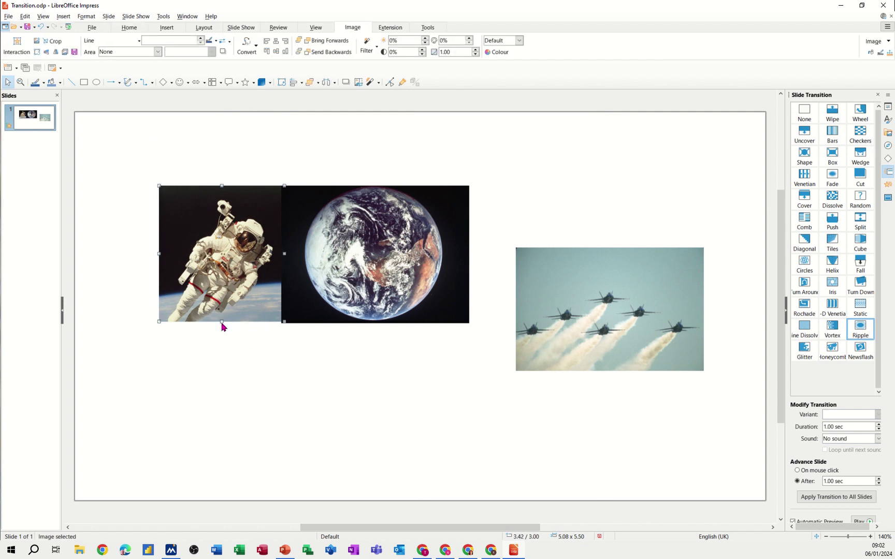
pyautogui.moveTo(221, 323); pyautogui.dragTo(221, 326)
pyautogui.click(236, 331)
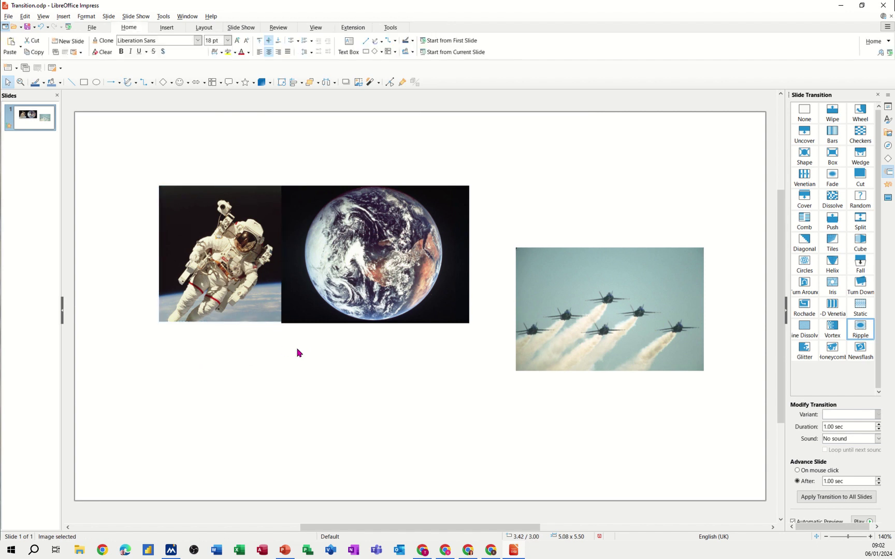
# Move the jets photo up beside Earth and stretch it to Earth's height
pyautogui.click(305, 313)
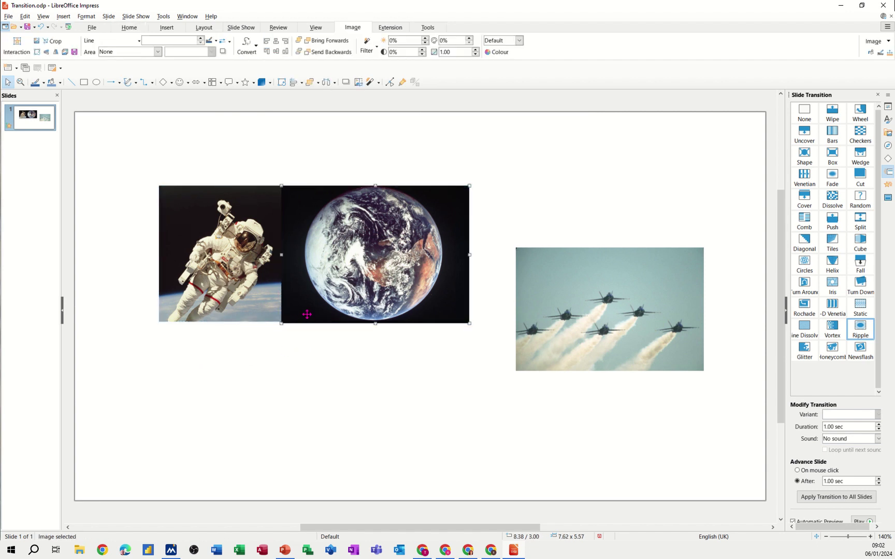
pyautogui.moveTo(621, 263); pyautogui.dragTo(579, 206)
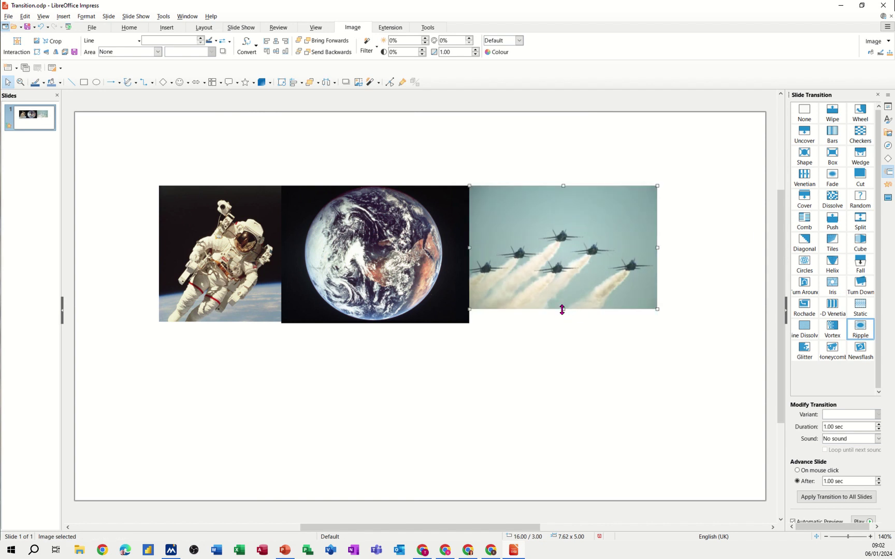
pyautogui.moveTo(564, 309); pyautogui.dragTo(562, 316)
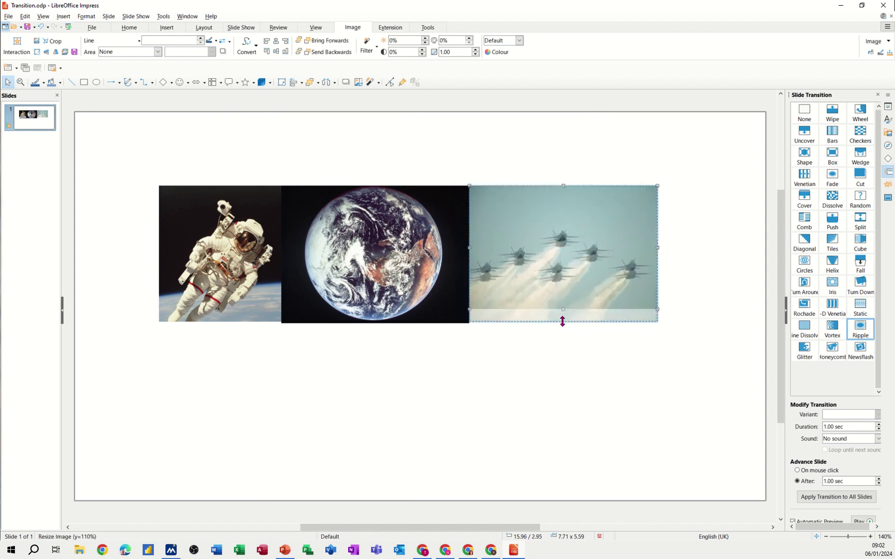
pyautogui.moveTo(561, 326); pyautogui.dragTo(560, 325)
pyautogui.click(461, 362)
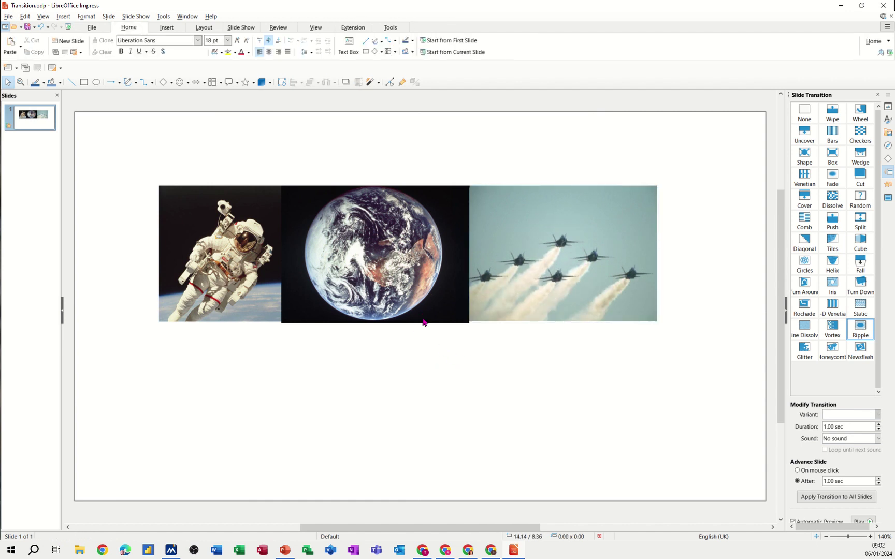
# Adjust the Earth photo's height to match the other two
pyautogui.click(404, 319)
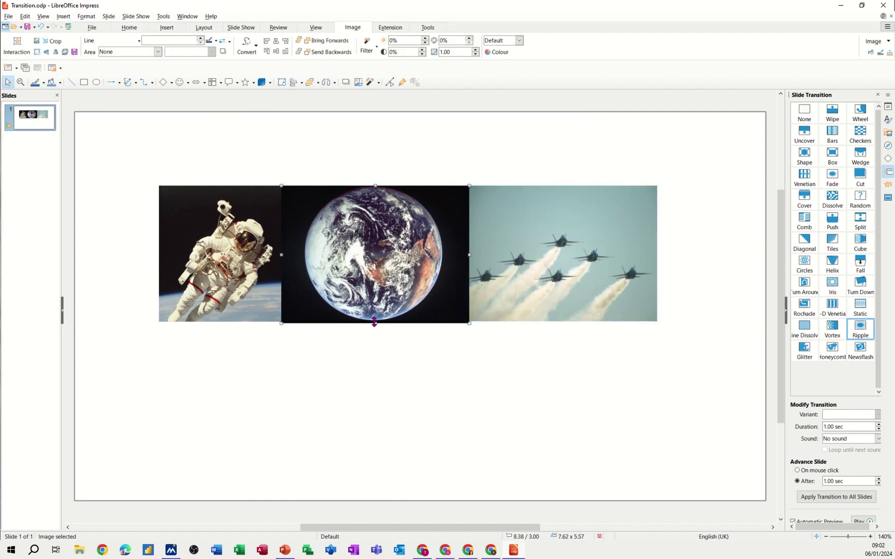
pyautogui.moveTo(374, 321); pyautogui.dragTo(374, 321)
pyautogui.click(400, 348)
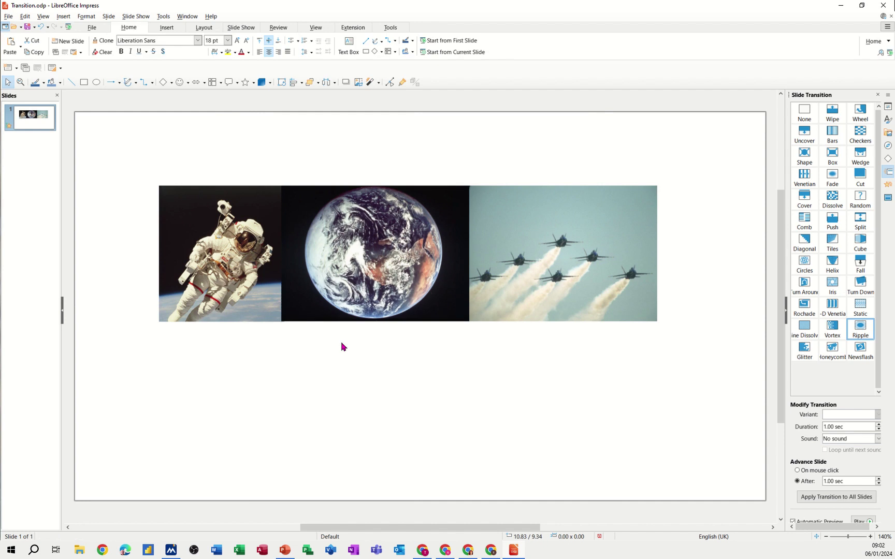
# Group the astronaut, Earth and jets photos and nudge the group to position 3.50/3.00
pyautogui.click(351, 388)
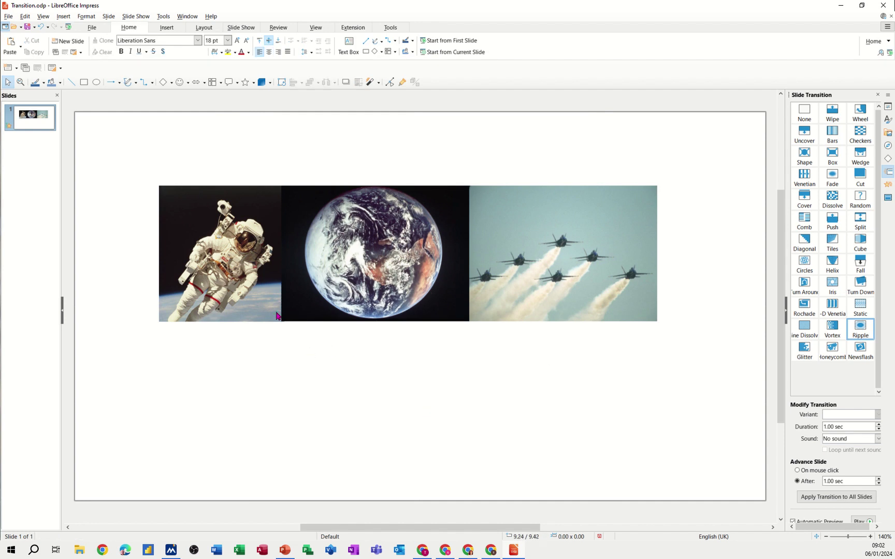
pyautogui.click(198, 220)
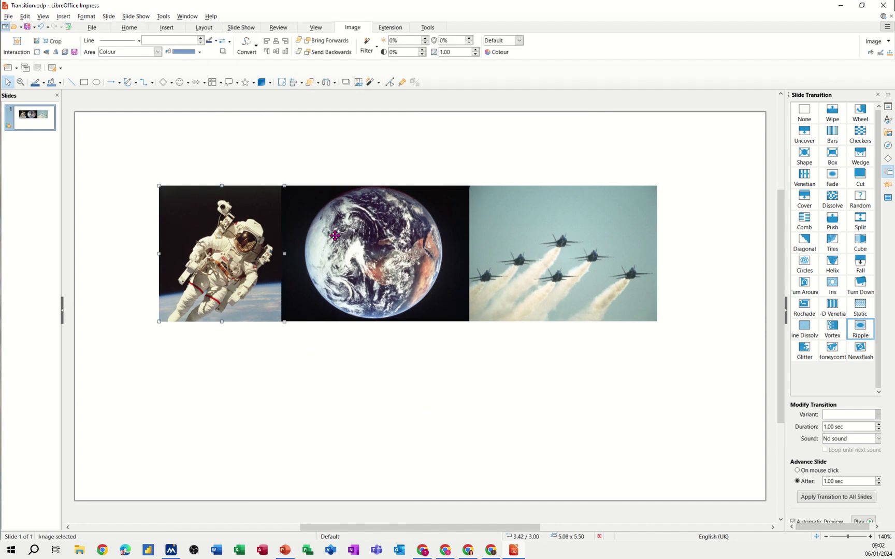
pyautogui.keyDown('shift'); pyautogui.click(303, 206); pyautogui.keyUp('shift')
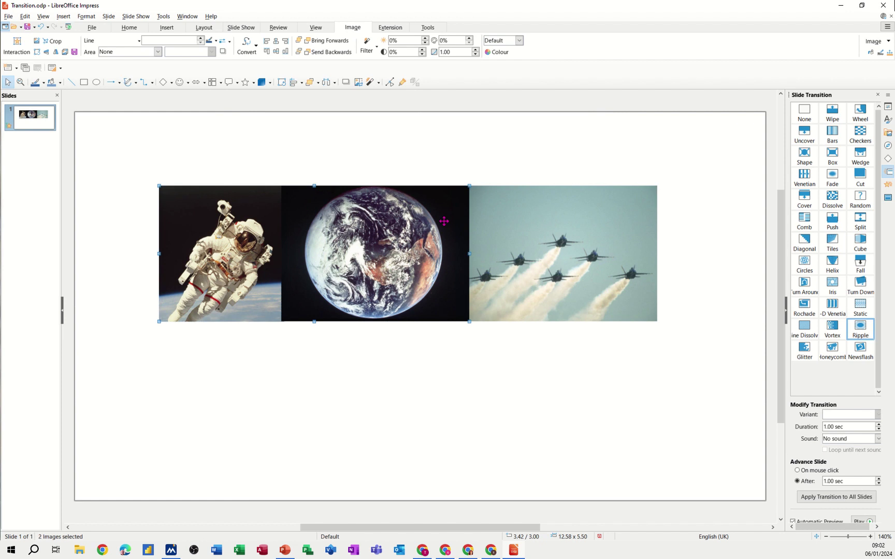
pyautogui.keyDown('shift'); pyautogui.click(485, 211); pyautogui.keyUp('shift')
pyautogui.rightClick(360, 224)
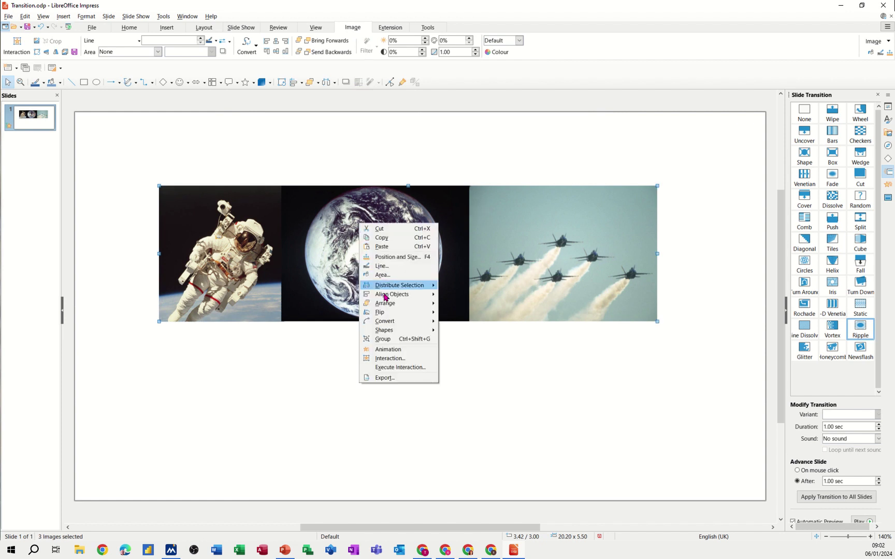
pyautogui.click(384, 339)
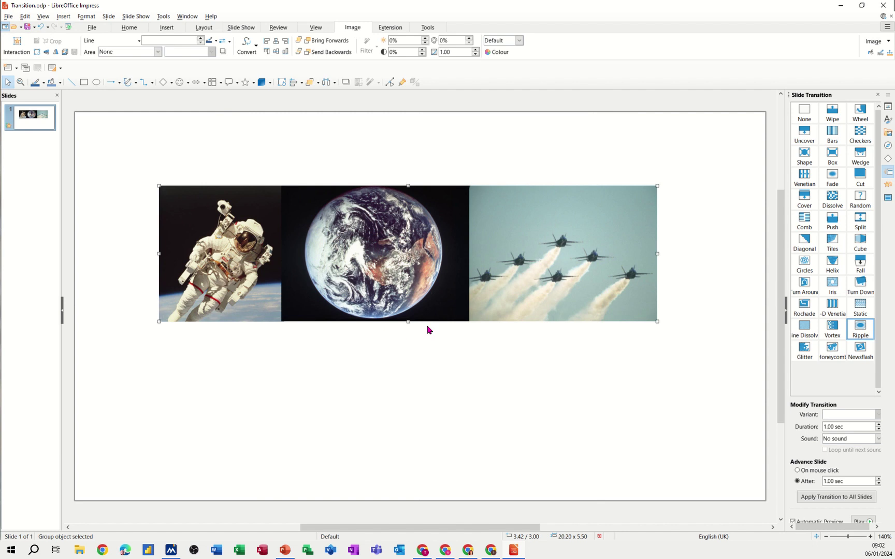
pyautogui.moveTo(429, 319)
pyautogui.mouseDown()
pyautogui.moveTo(436, 346)
pyautogui.moveTo(433, 314)
pyautogui.mouseUp()
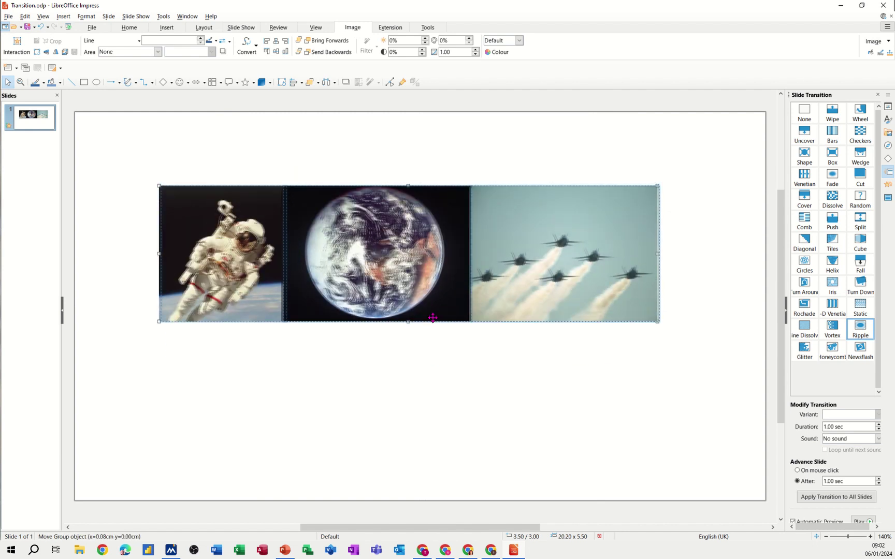
# Add a text box reading 'Space' beneath the astronaut photo, then select slide 1
pyautogui.click(212, 346)
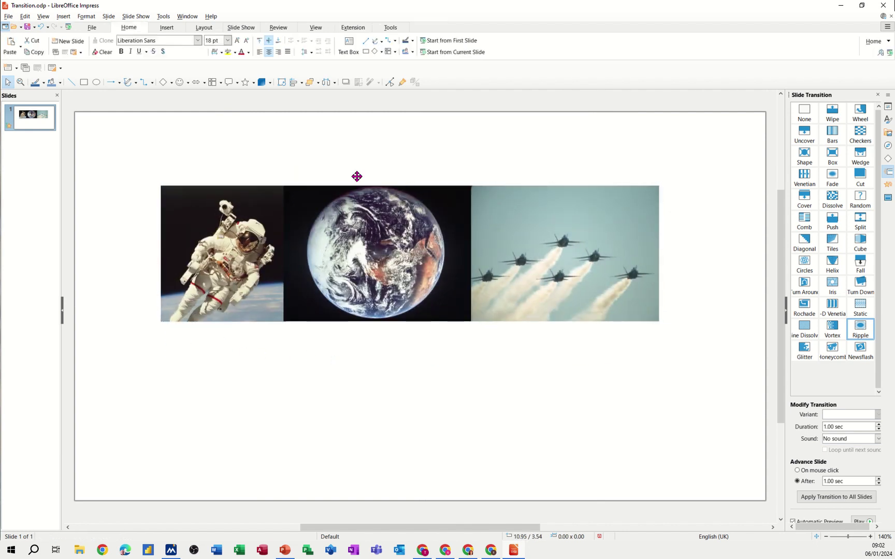
pyautogui.click(349, 52)
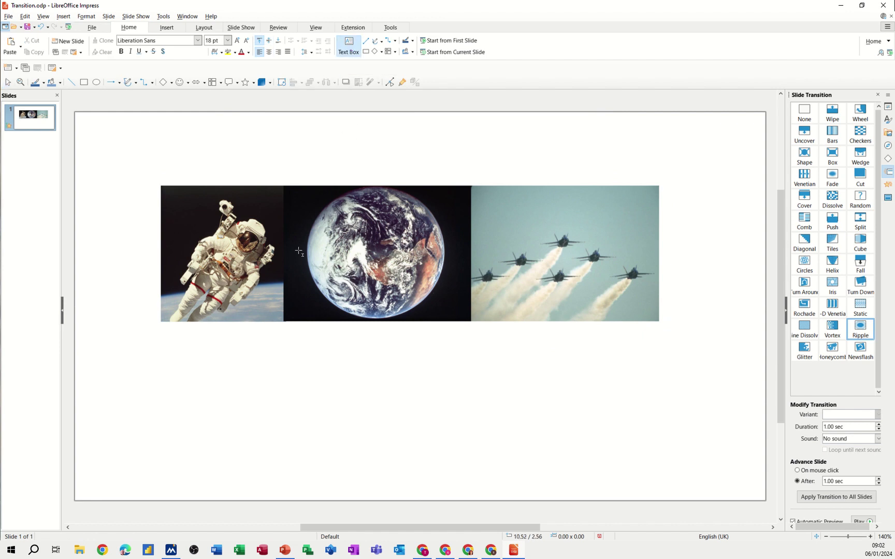
pyautogui.moveTo(179, 335); pyautogui.dragTo(263, 364)
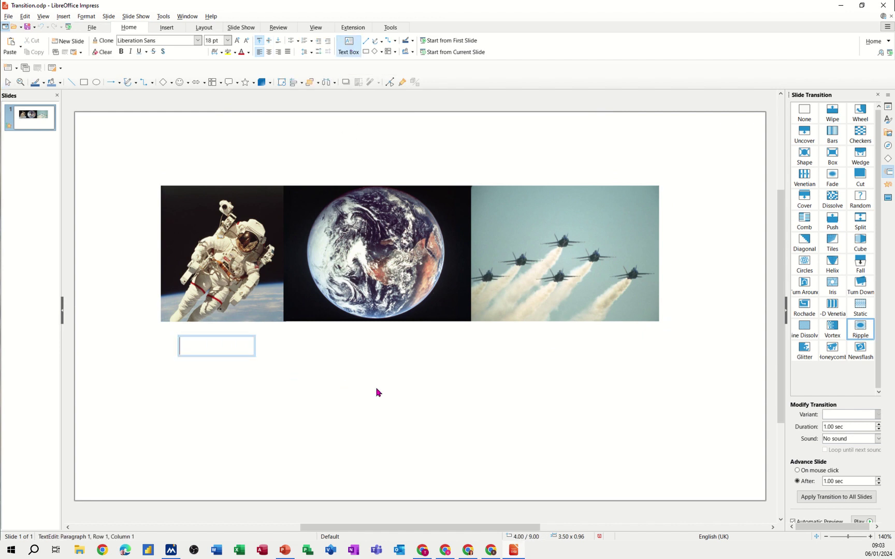
pyautogui.write('Space')
pyautogui.click(381, 357)
pyautogui.click(30, 119)
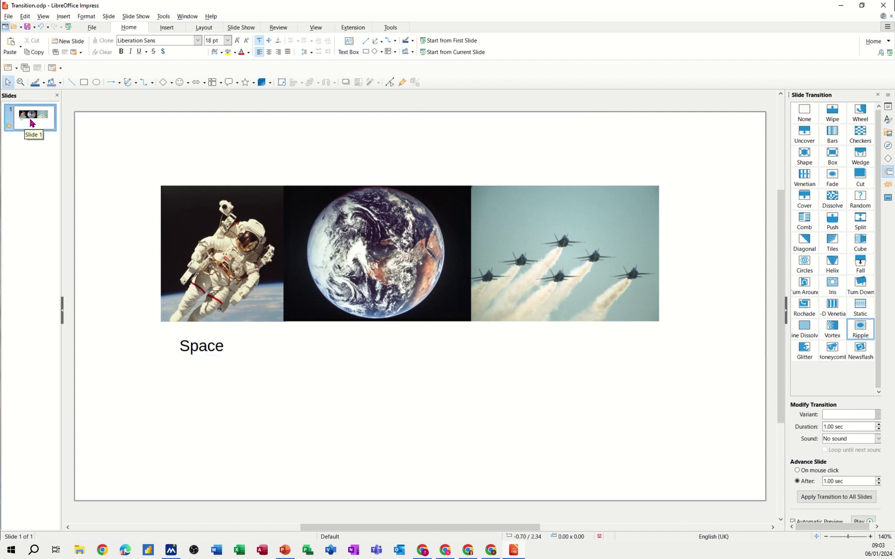
# Paste two copies of slide 1, then move slide 2's caption under Earth and retype it 'Earth'
pyautogui.hotkey('ctrl', 'v')
pyautogui.hotkey('ctrl', 'v')
pyautogui.click(28, 150)
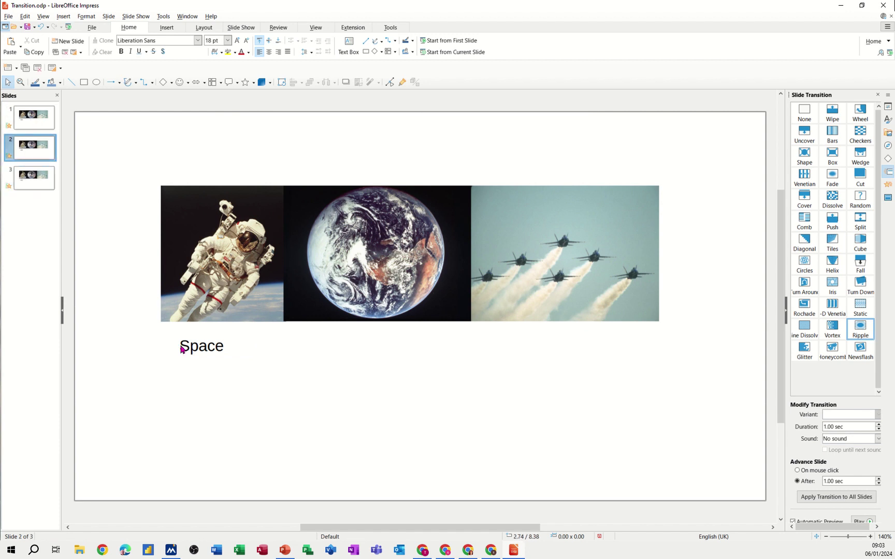
pyautogui.click(211, 355)
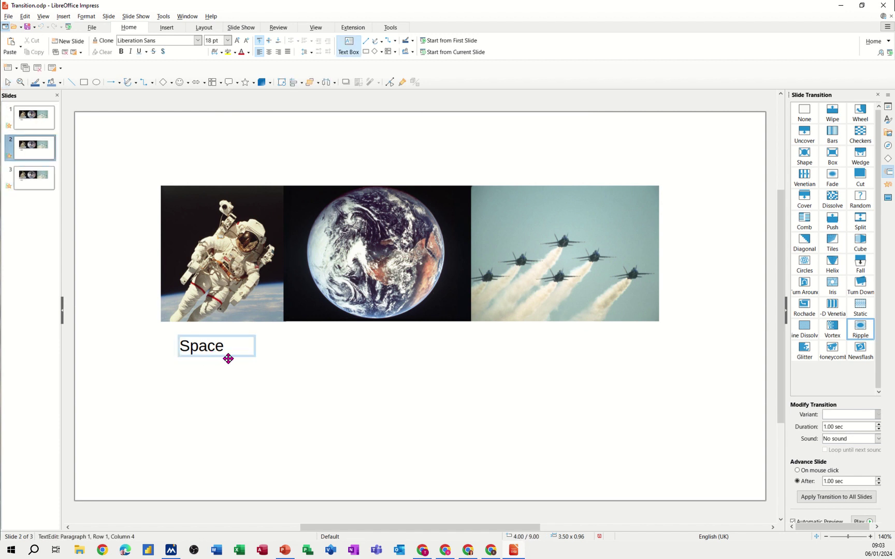
pyautogui.moveTo(228, 359); pyautogui.dragTo(378, 358)
pyautogui.click(376, 345)
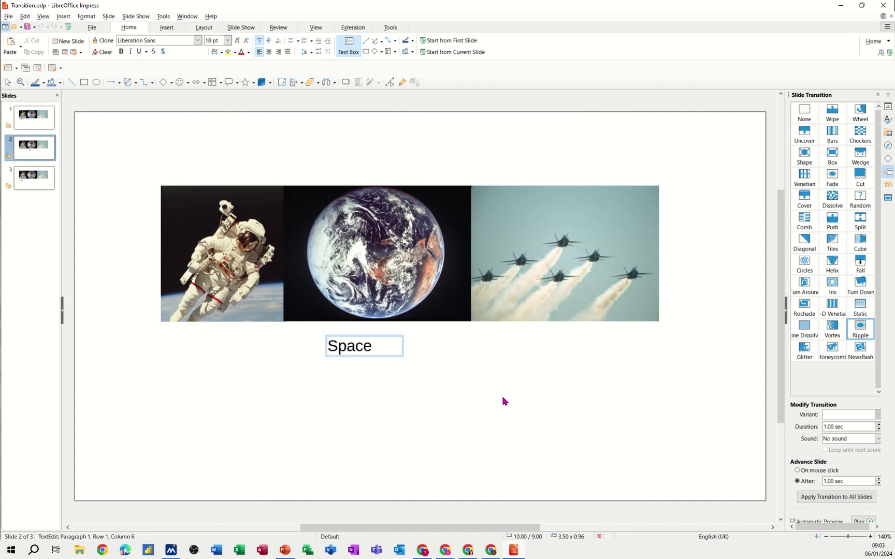
pyautogui.press('BackSpace')
pyautogui.press('Left')
pyautogui.press('BackSpace')
pyautogui.press('BackSpace')
pyautogui.press('BackSpace')
pyautogui.write('Earth')
pyautogui.click(276, 360)
# On slide 3, move the caption under the jets and change it to 'Fly Past'
pyautogui.click(45, 195)
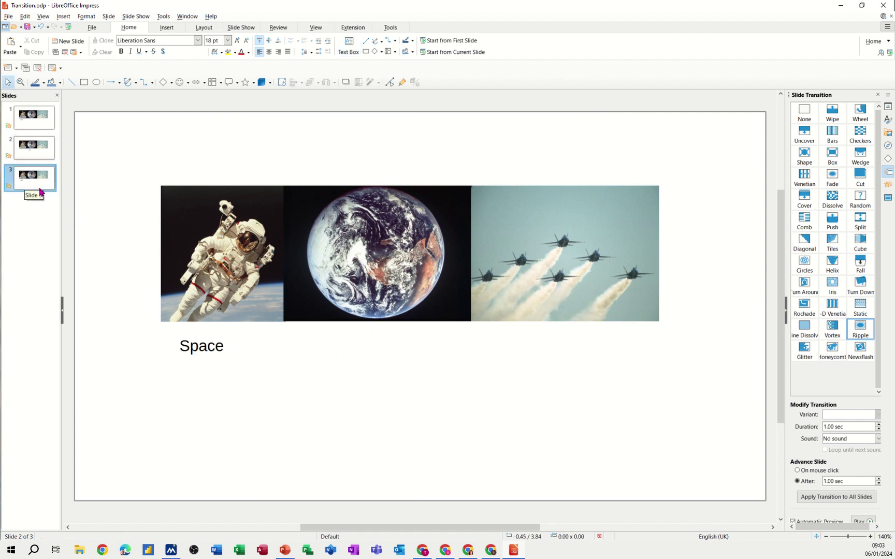
pyautogui.click(192, 348)
pyautogui.moveTo(248, 340); pyautogui.dragTo(585, 344)
pyautogui.click(579, 345)
pyautogui.press('BackSpace')
pyautogui.press('BackSpace')
pyautogui.press('BackSpace')
pyautogui.press('BackSpace')
pyautogui.press('BackSpace')
pyautogui.write('F')
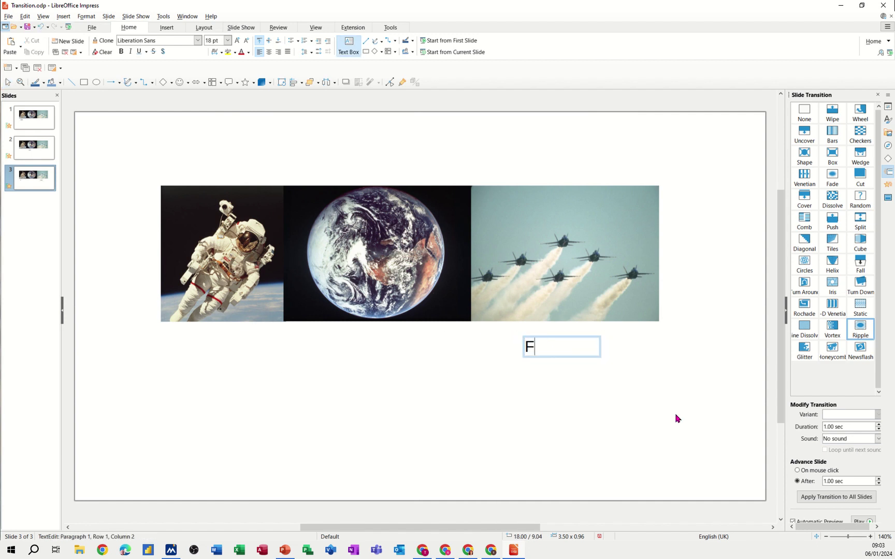
pyautogui.write('ly Past')
pyautogui.click(351, 372)
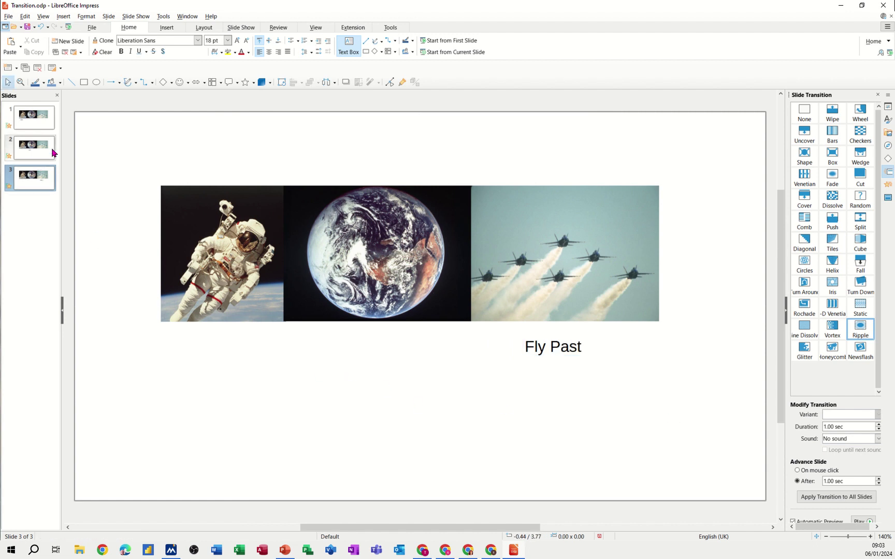
# Select all three slides and apply the Ripple transition to every slide
pyautogui.click(33, 126)
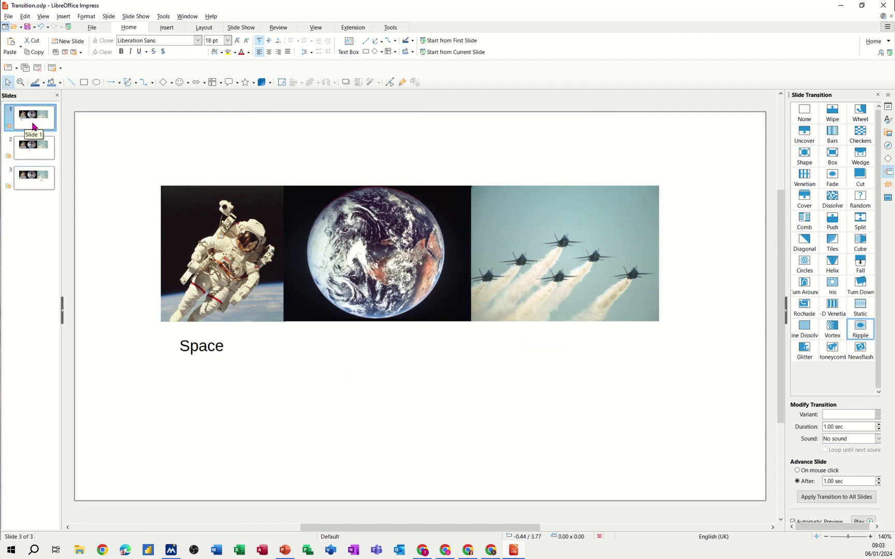
pyautogui.hotkey('ctrl', 'a')
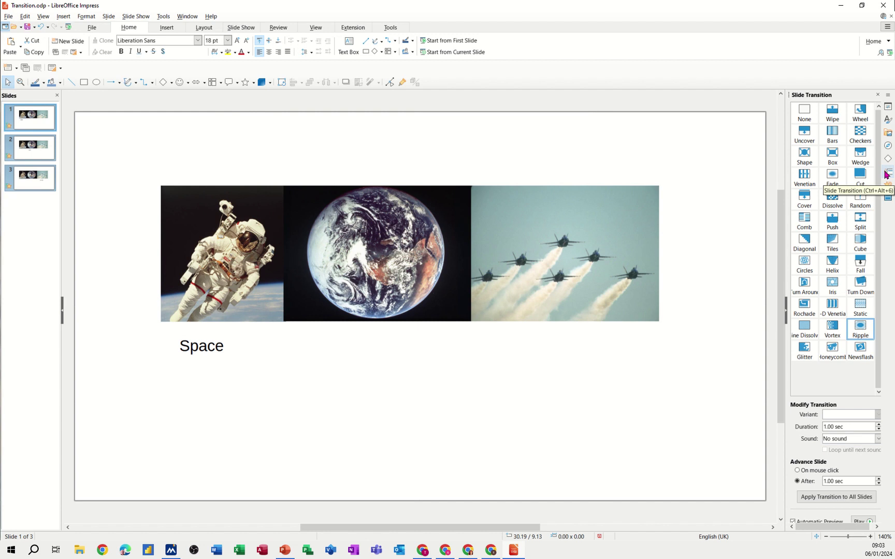
pyautogui.click(888, 186)
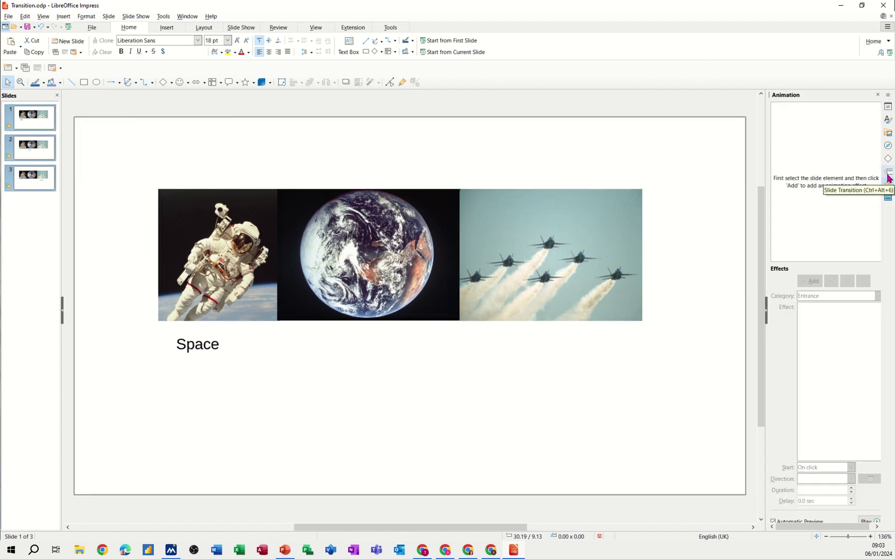
pyautogui.click(889, 174)
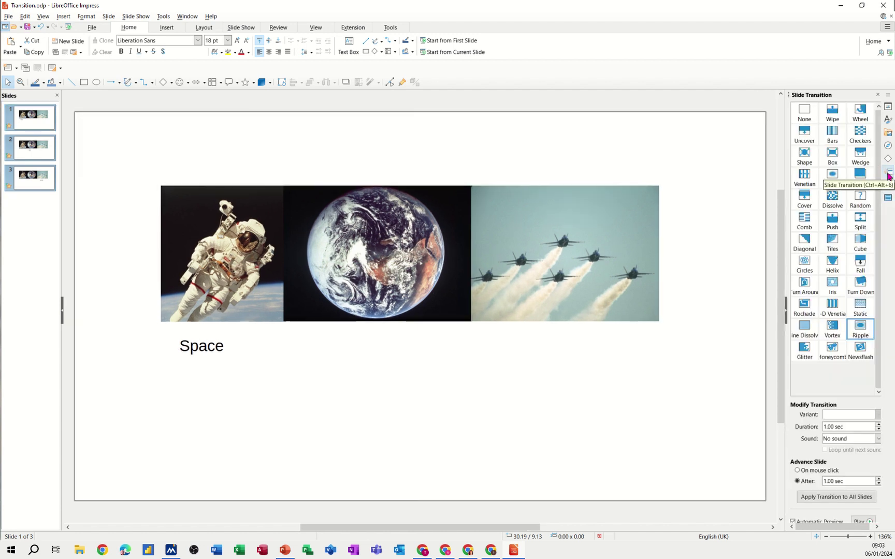
pyautogui.click(822, 498)
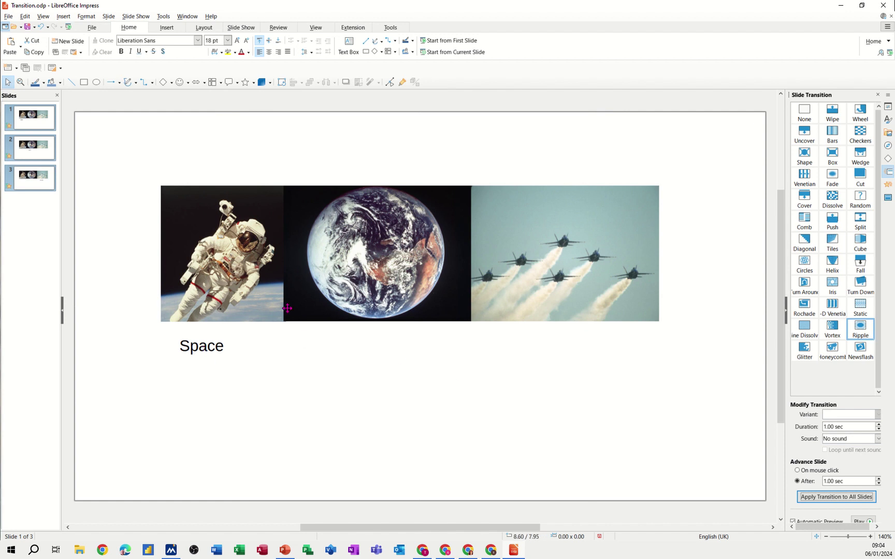
pyautogui.click(237, 28)
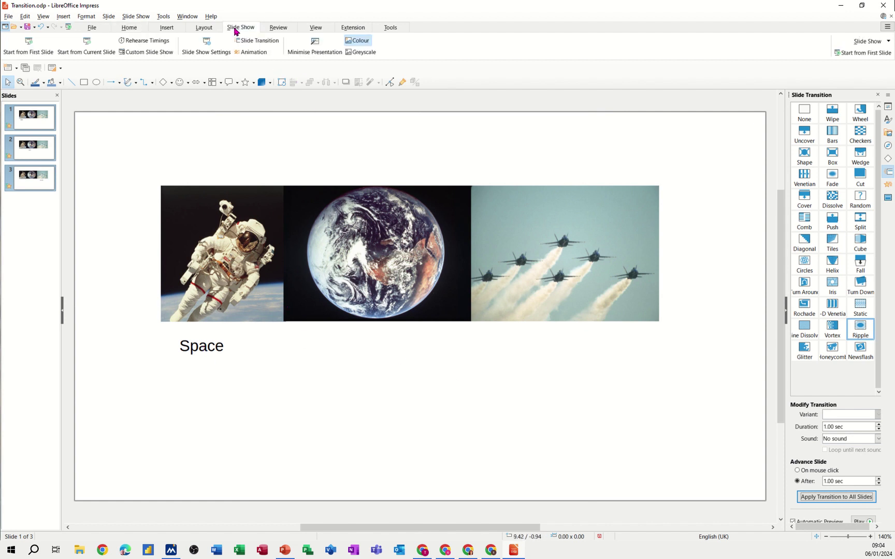
pyautogui.click(28, 47)
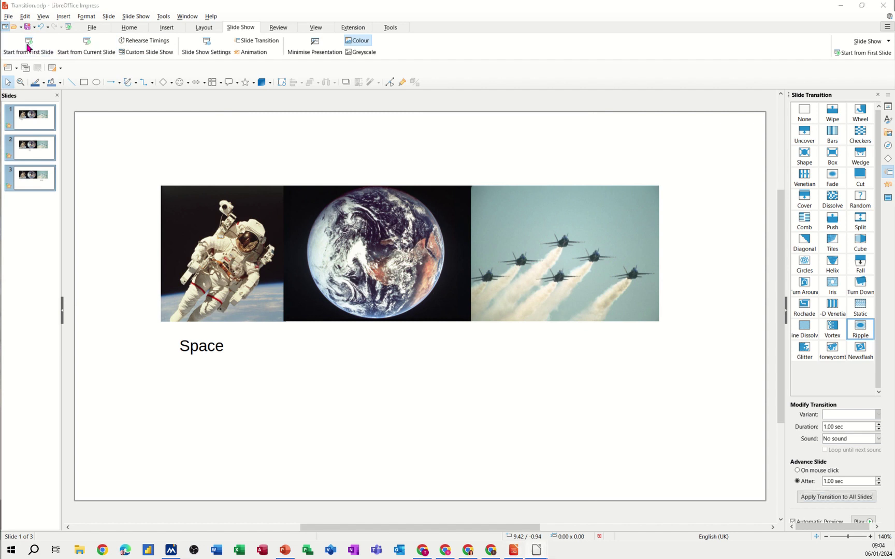